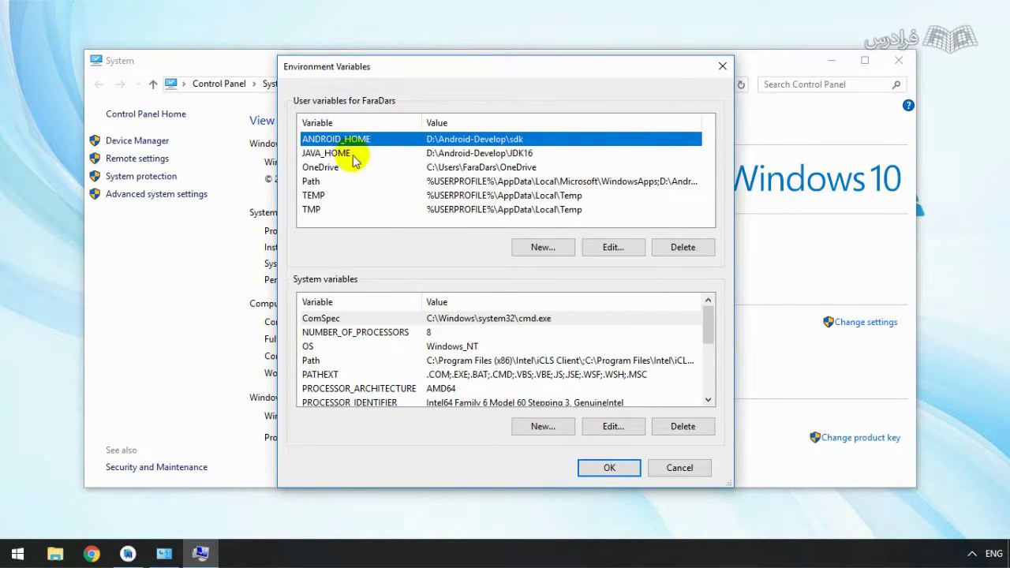
- Review the JAVA_HOME user variable and the Flutter bin entry in the user Path variable, and close the system settings windows
{"action": "left_click", "coordinate": [336, 154]}
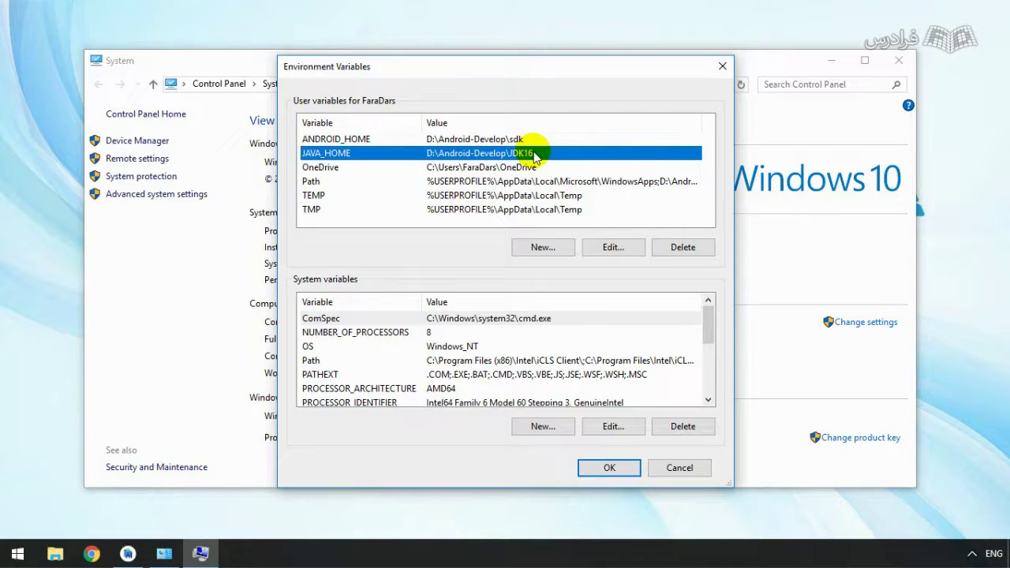
{"action": "left_click", "coordinate": [351, 184]}
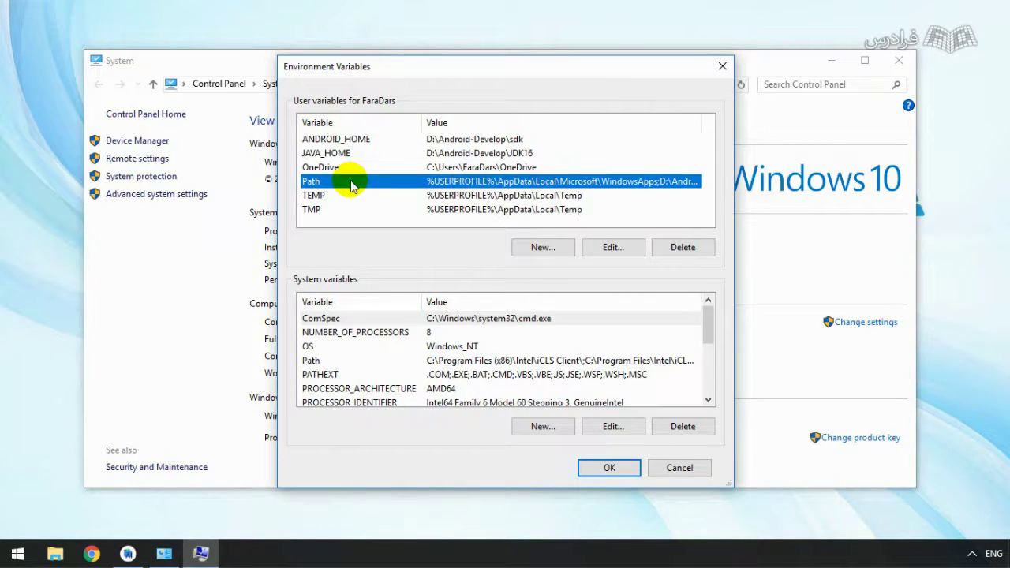
{"action": "double_click", "coordinate": [351, 184]}
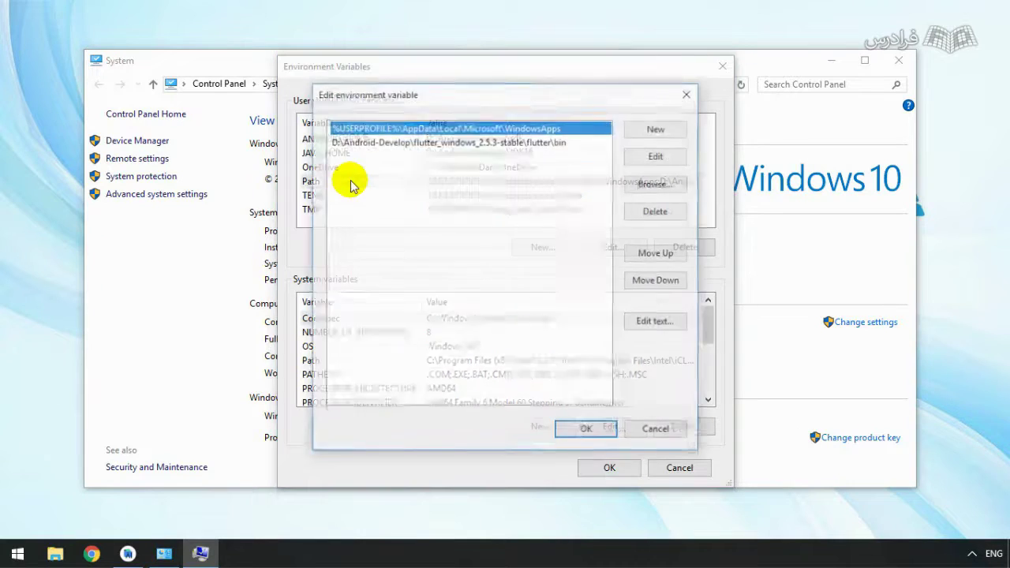
{"action": "left_click", "coordinate": [389, 146]}
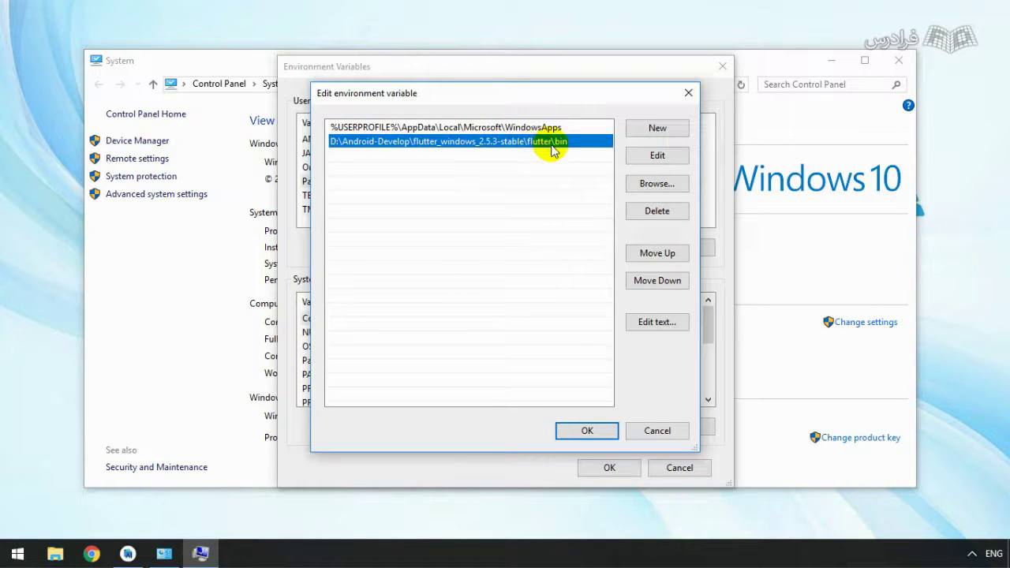
{"action": "left_click", "coordinate": [566, 430]}
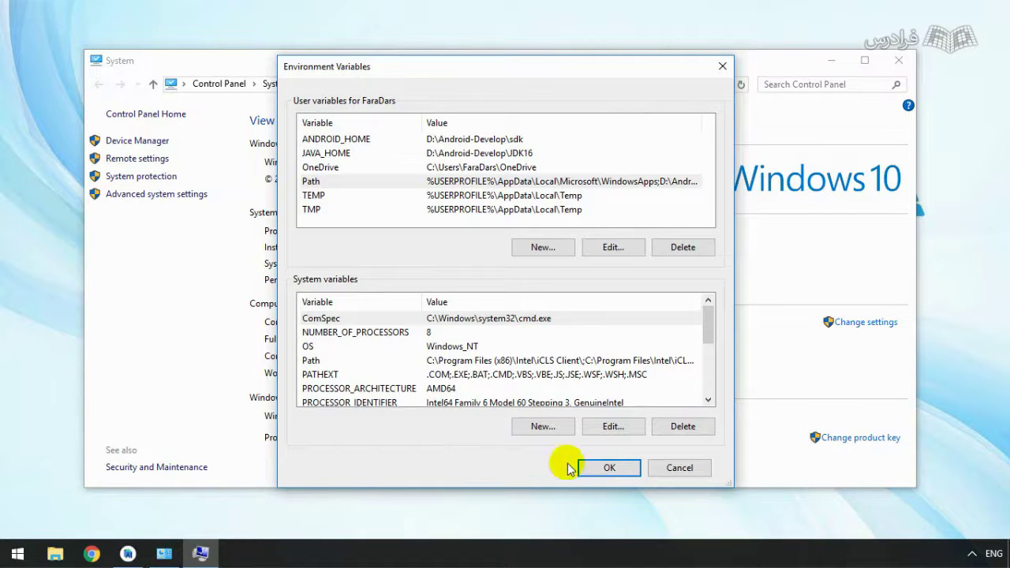
{"action": "left_click", "coordinate": [613, 466]}
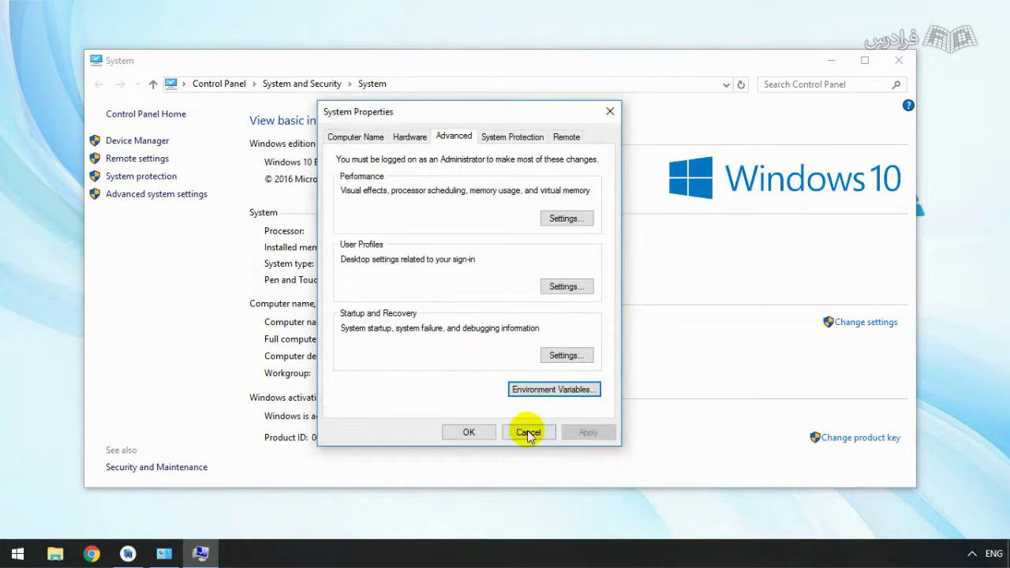
{"action": "left_click", "coordinate": [469, 433]}
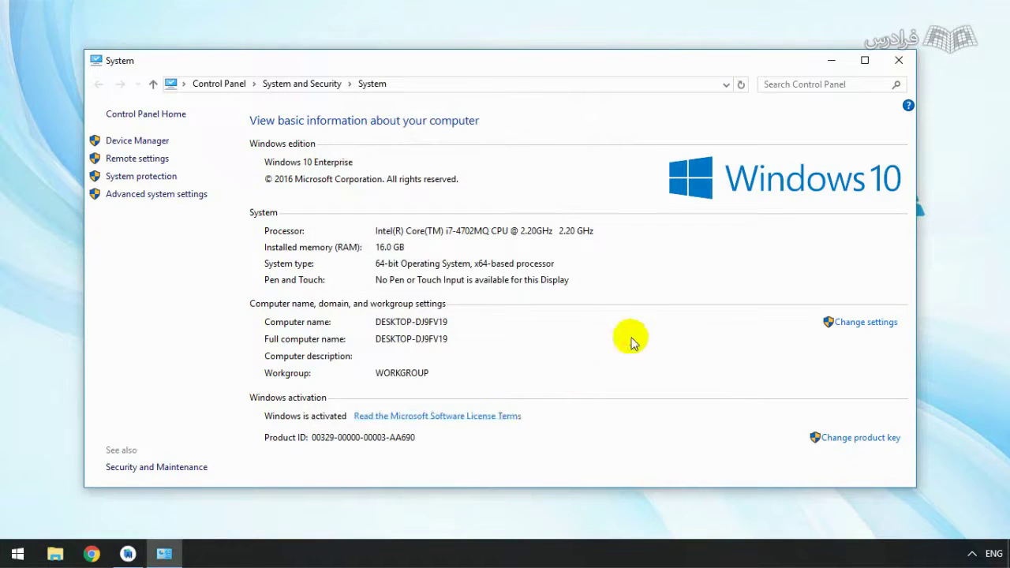
{"action": "left_click", "coordinate": [898, 60]}
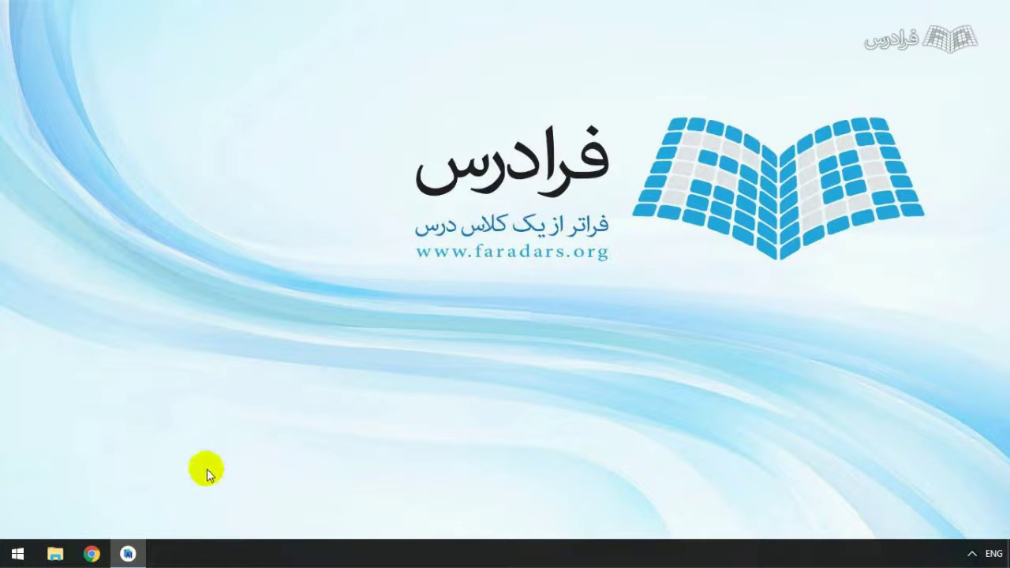
- Switch to Android Studio and start a new Flutter project using the SDK path D:\Android-Develop\flutter_windows_2.5.3-stable\flutter
{"action": "left_click", "coordinate": [129, 555]}
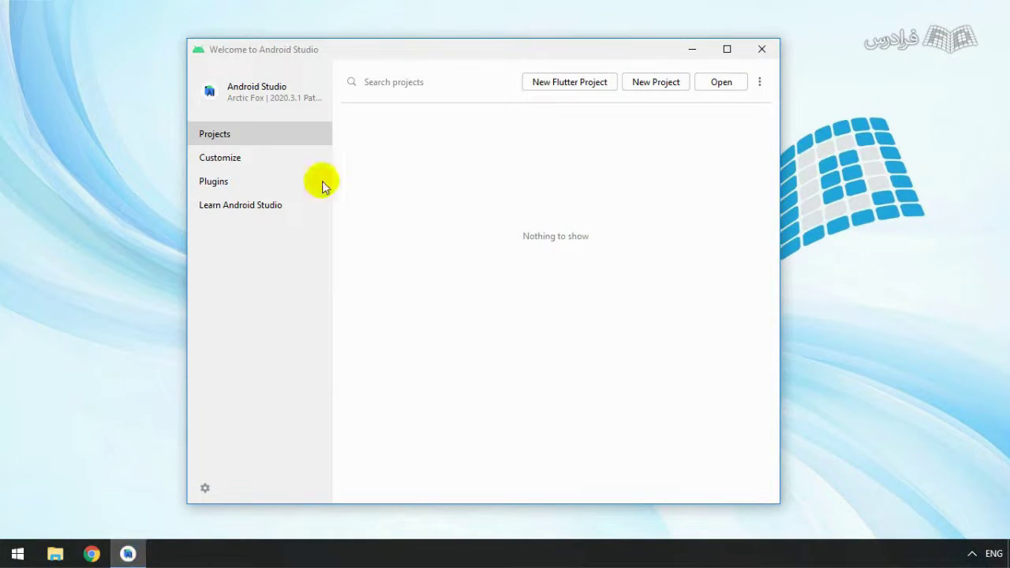
{"action": "left_click_drag", "start_coordinate": [365, 53], "coordinate": [383, 61]}
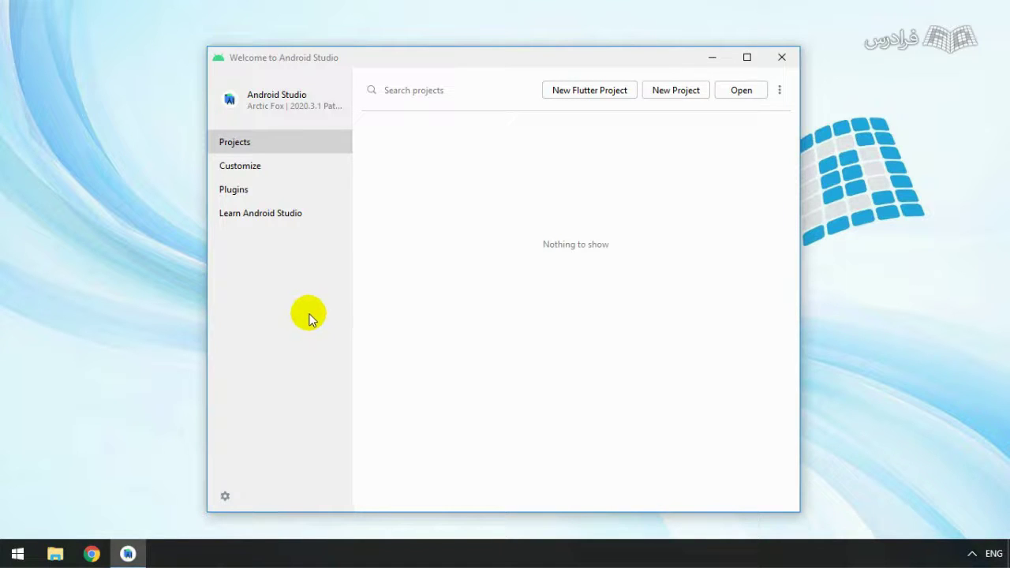
{"action": "left_click", "coordinate": [585, 93]}
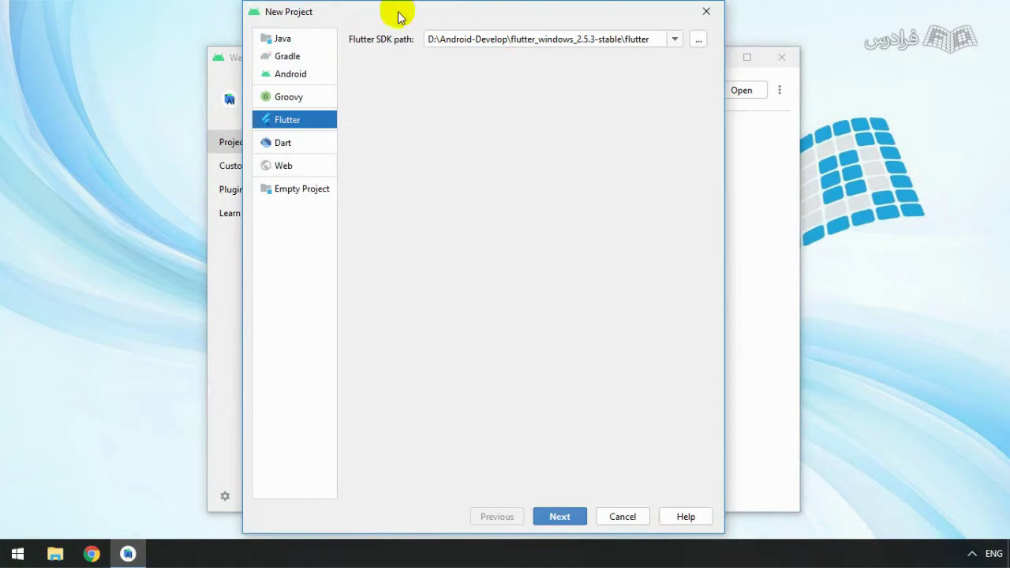
{"action": "left_click_drag", "start_coordinate": [396, 18], "coordinate": [399, 28]}
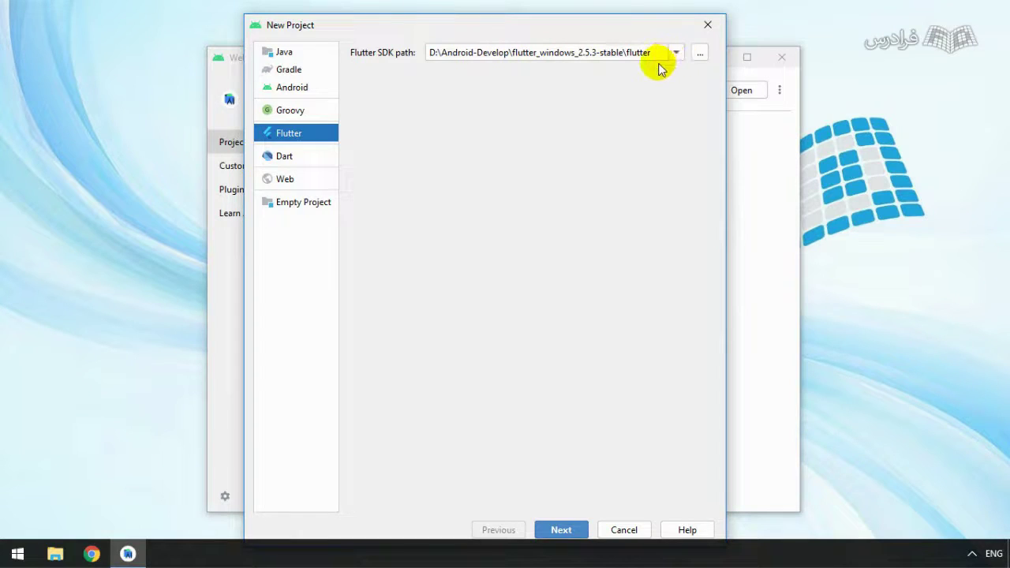
{"action": "left_click_drag", "start_coordinate": [582, 33], "coordinate": [582, 26]}
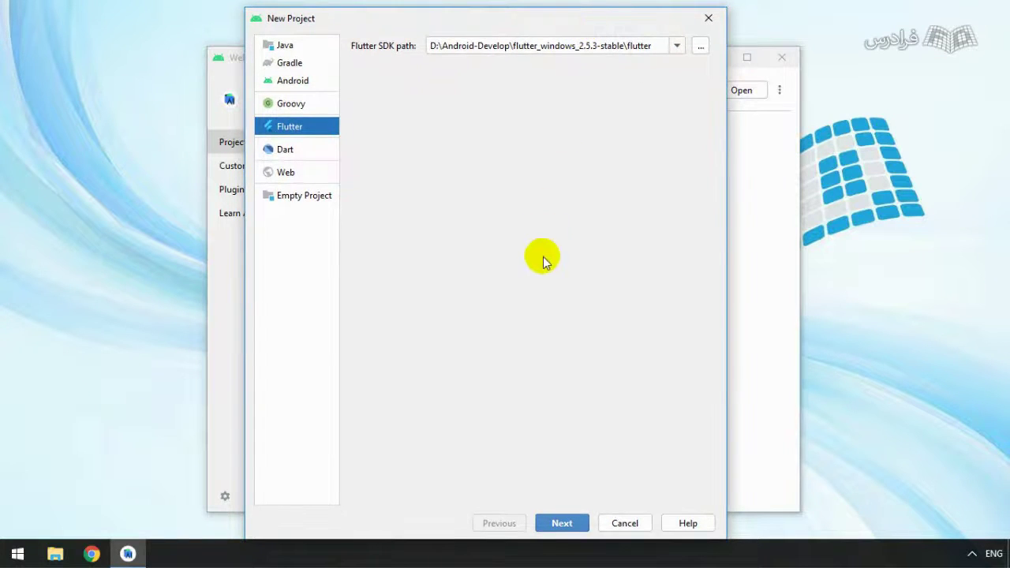
{"action": "left_click", "coordinate": [567, 521]}
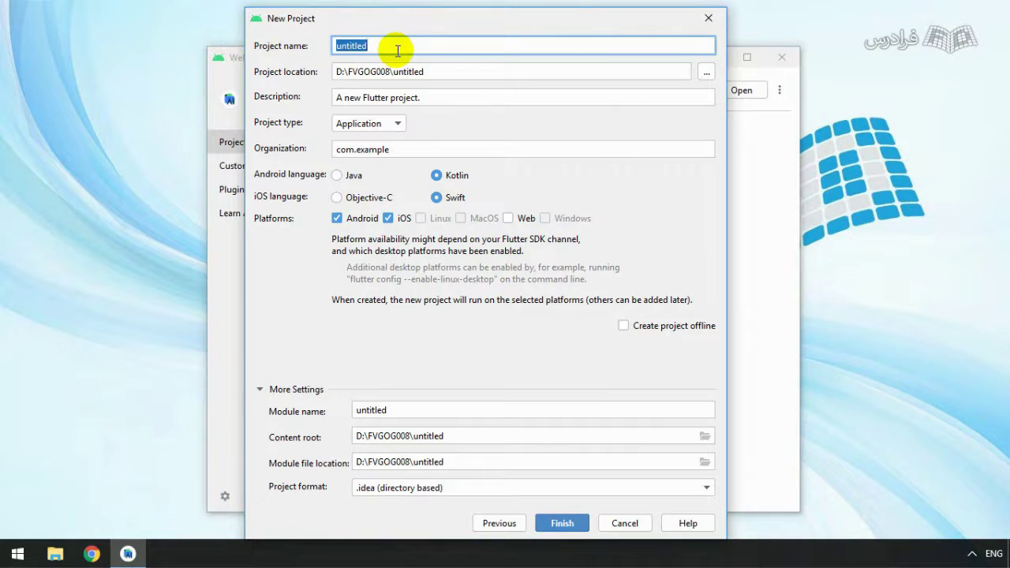
- Name the new Flutter project mystore
{"action": "key", "text": "BackSpace"}
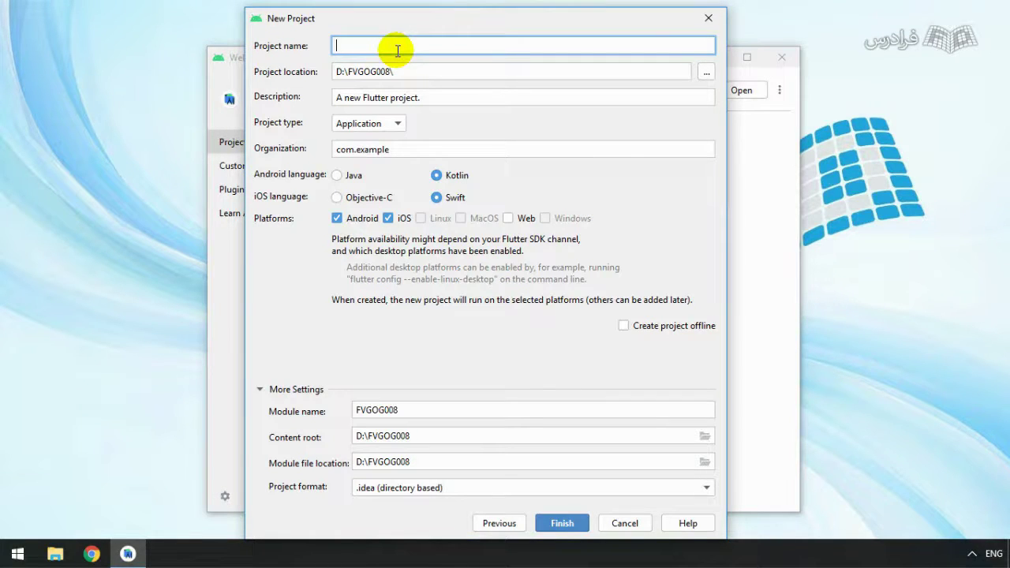
{"action": "type", "text": "mys"}
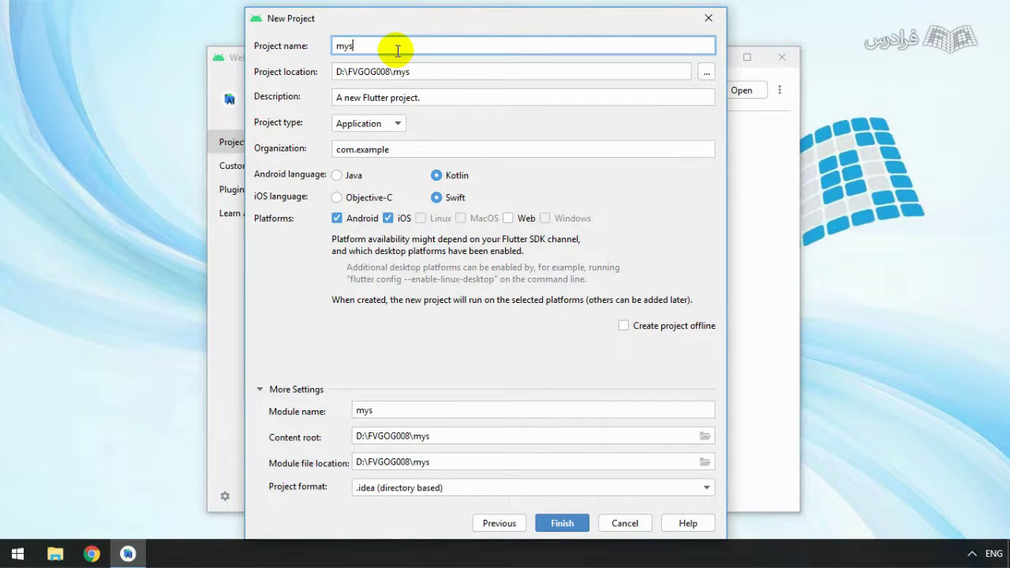
{"action": "type", "text": "tore"}
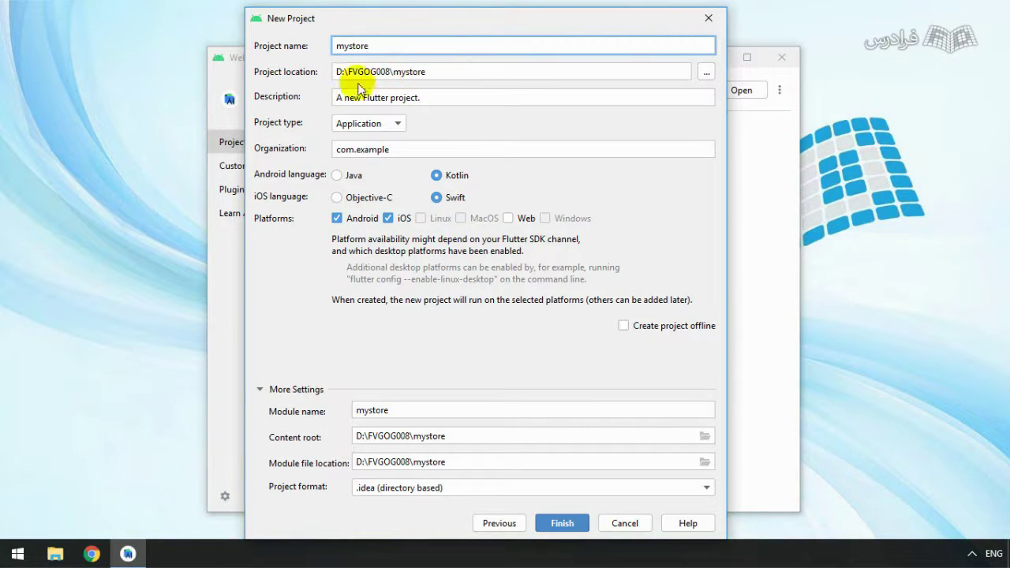
- Choose the source folder inside D:\FVGOG008 as the project location
{"action": "left_click", "coordinate": [706, 73]}
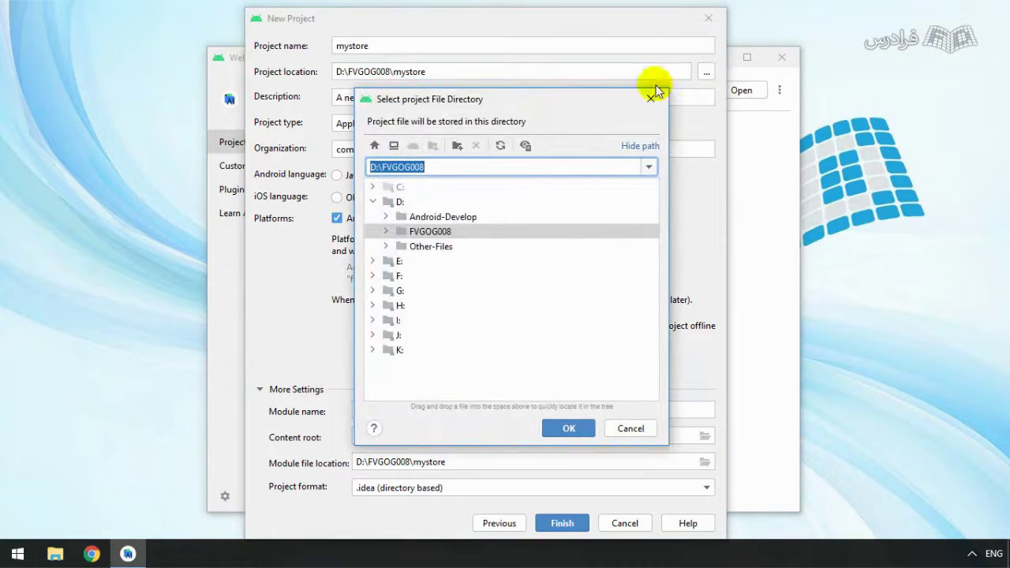
{"action": "left_click", "coordinate": [387, 232]}
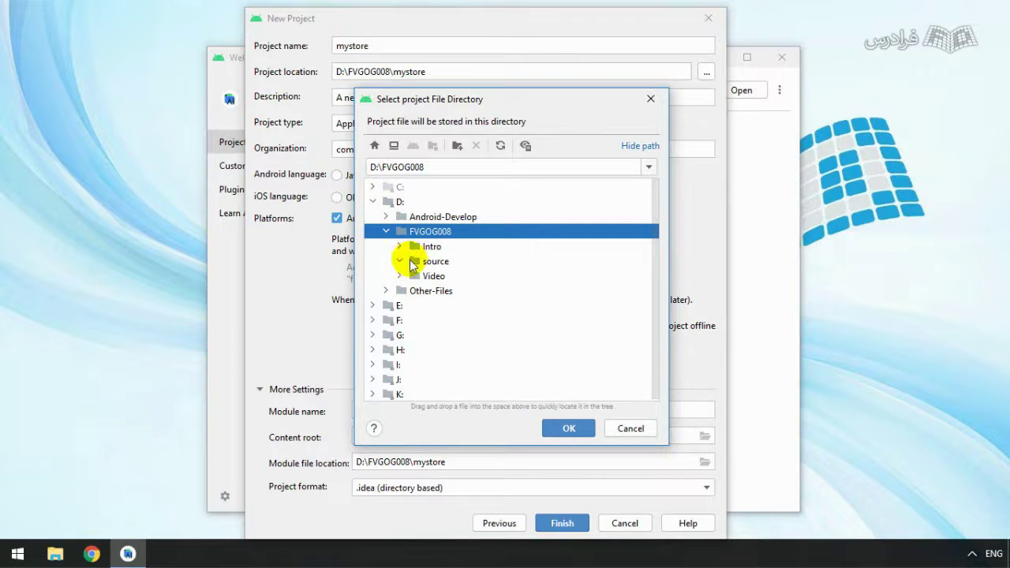
{"action": "double_click", "coordinate": [424, 265]}
{"action": "left_click", "coordinate": [569, 428]}
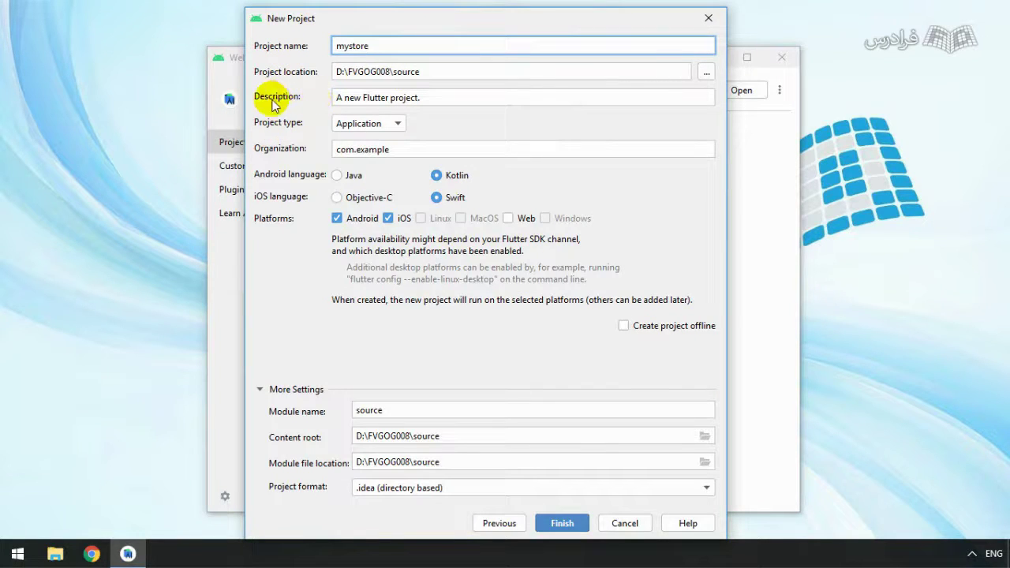
- Replace the project description with the Persian text "آموزش پروژه محور طراحی اپلیکیشن فروشگاه اینترنتی فرادرس"
{"action": "left_click", "coordinate": [450, 95]}
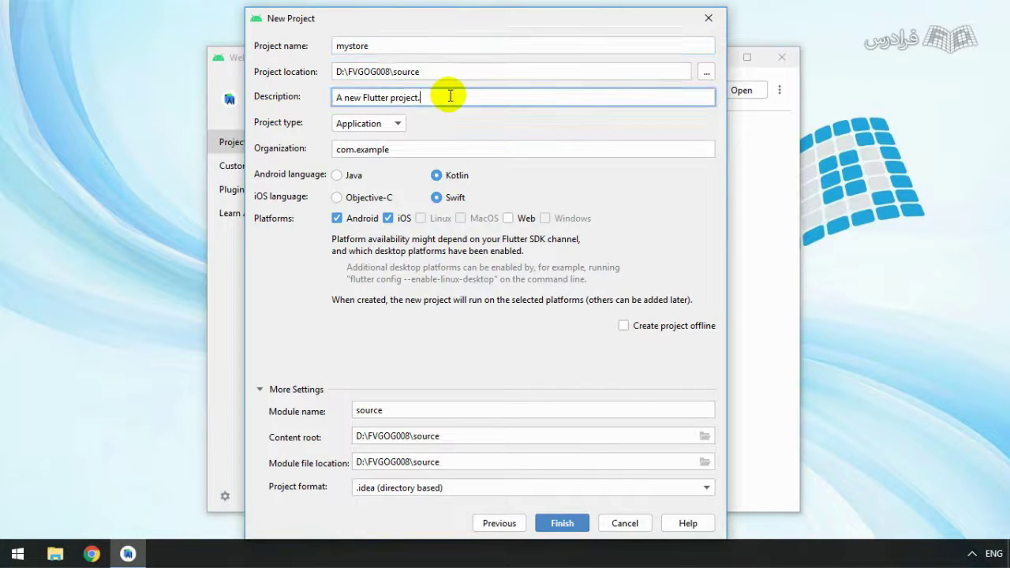
{"action": "left_click_drag", "start_coordinate": [450, 96], "coordinate": [334, 98]}
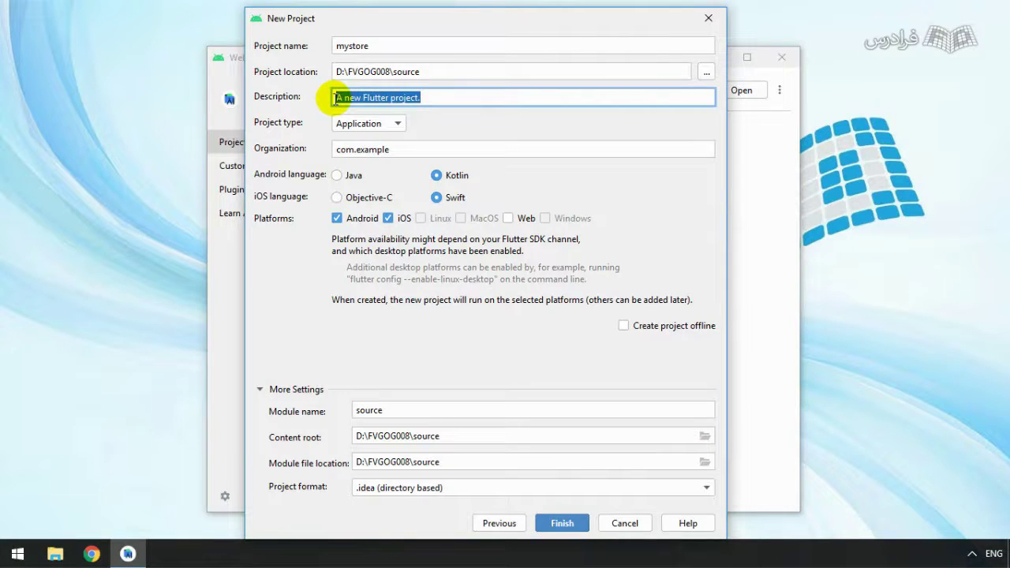
{"action": "key", "text": "BackSpace"}
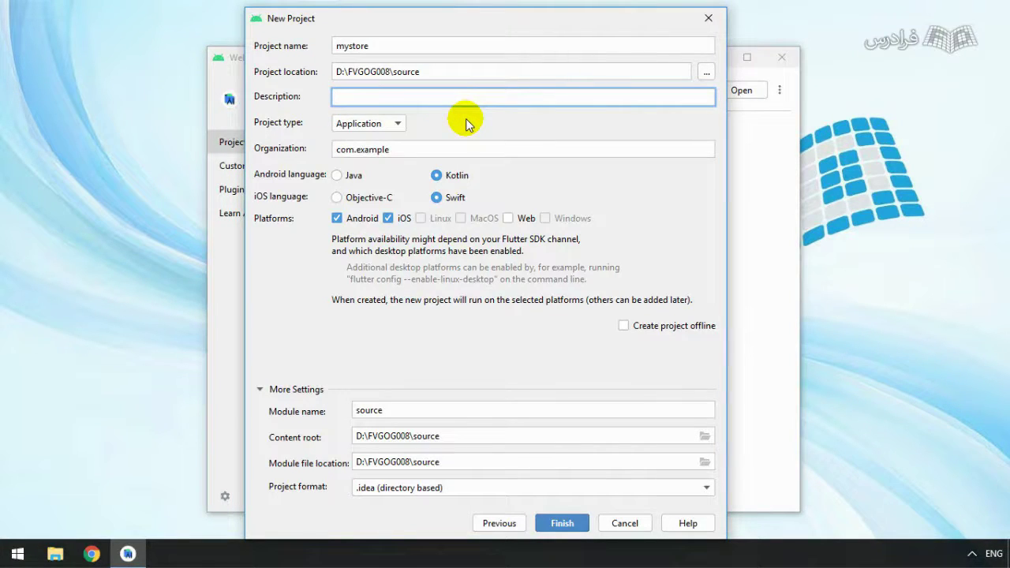
{"action": "key", "text": "alt+shift"}
{"action": "type", "text": "آموزش پروژه محور طراحی"}
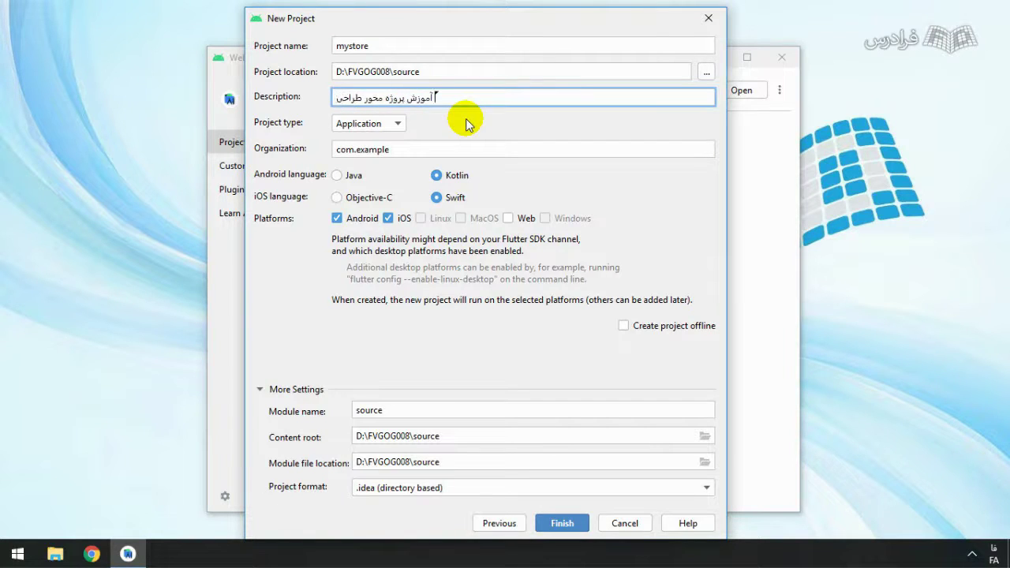
{"action": "type", "text": " اپلیکیشن ف"}
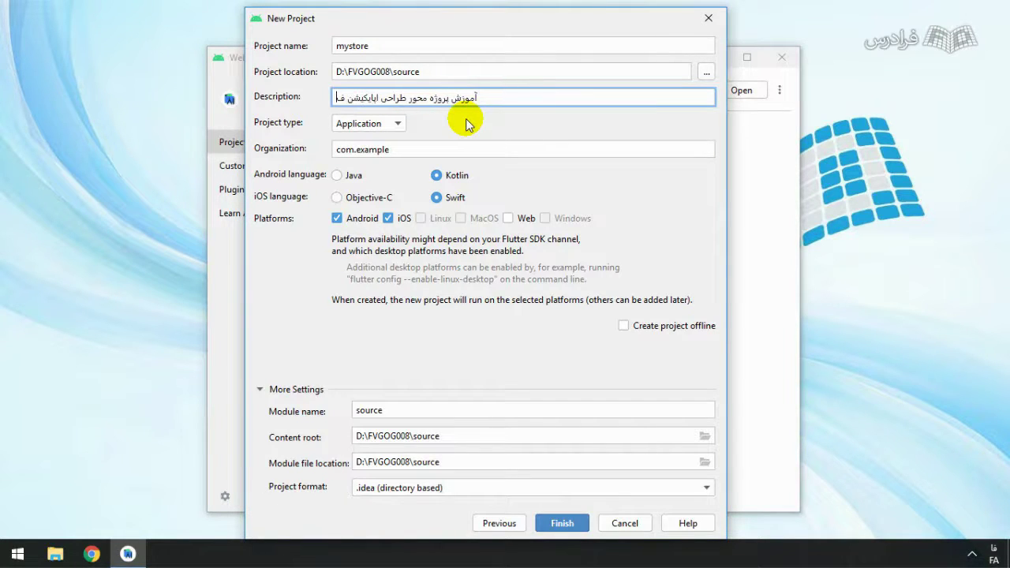
{"action": "type", "text": "روشگاه اینترن"}
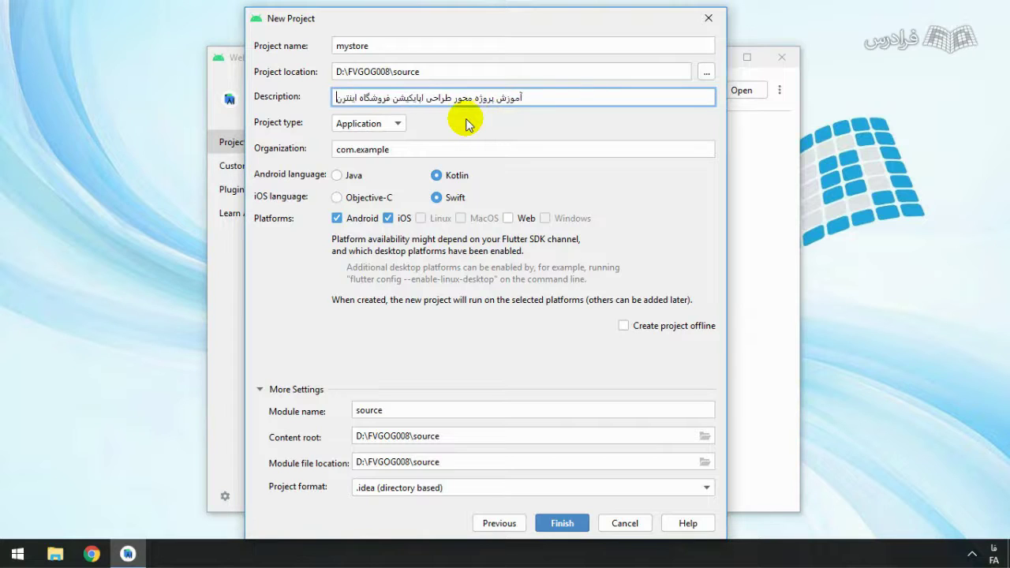
{"action": "type", "text": "تی فرادرس"}
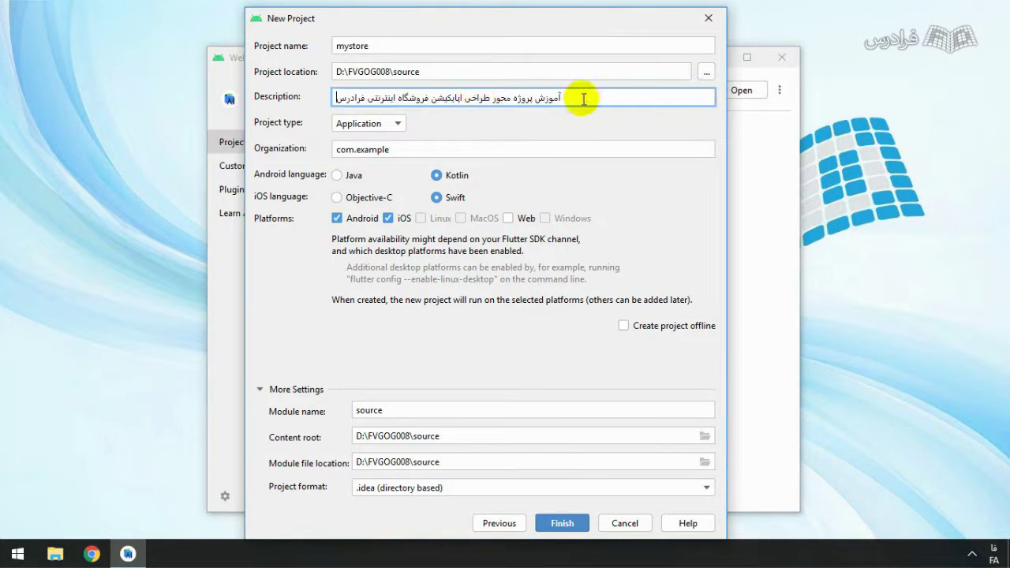
{"action": "key", "text": "ctrl+shift+Left"}
{"action": "key", "text": "ctrl+shift+Left"}
{"action": "key", "text": "ctrl+shift+Left"}
{"action": "left_click", "coordinate": [609, 97]}
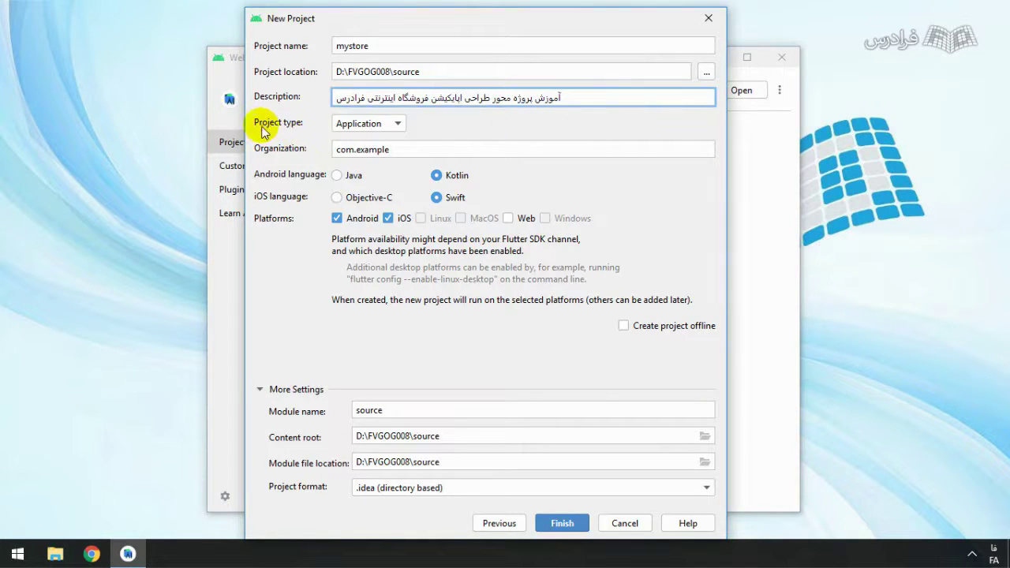
- Keep Application as the project type and set the organization to org.faradars.store
{"action": "left_click", "coordinate": [372, 127]}
{"action": "left_click", "coordinate": [372, 126]}
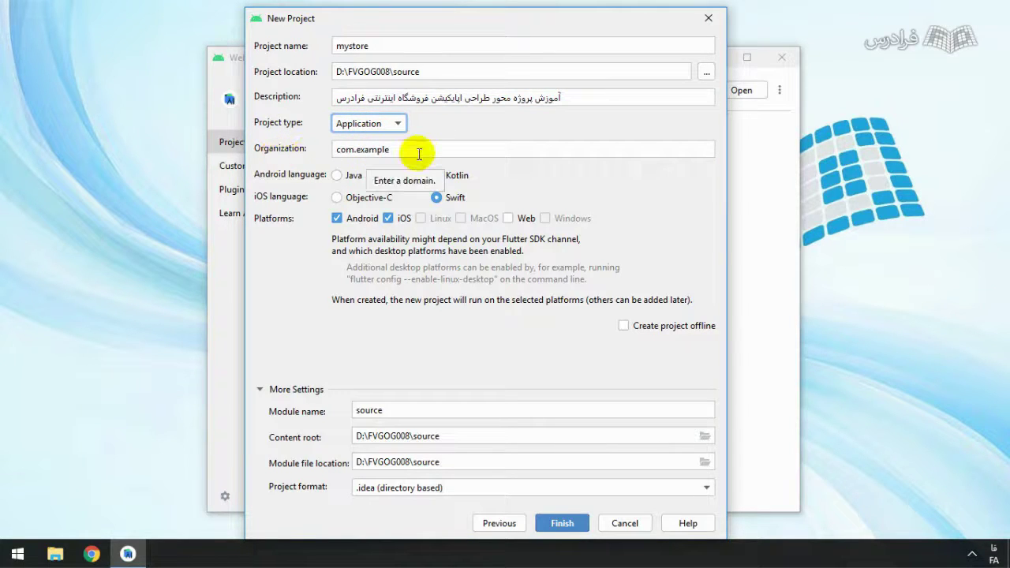
{"action": "left_click_drag", "start_coordinate": [419, 154], "coordinate": [294, 147]}
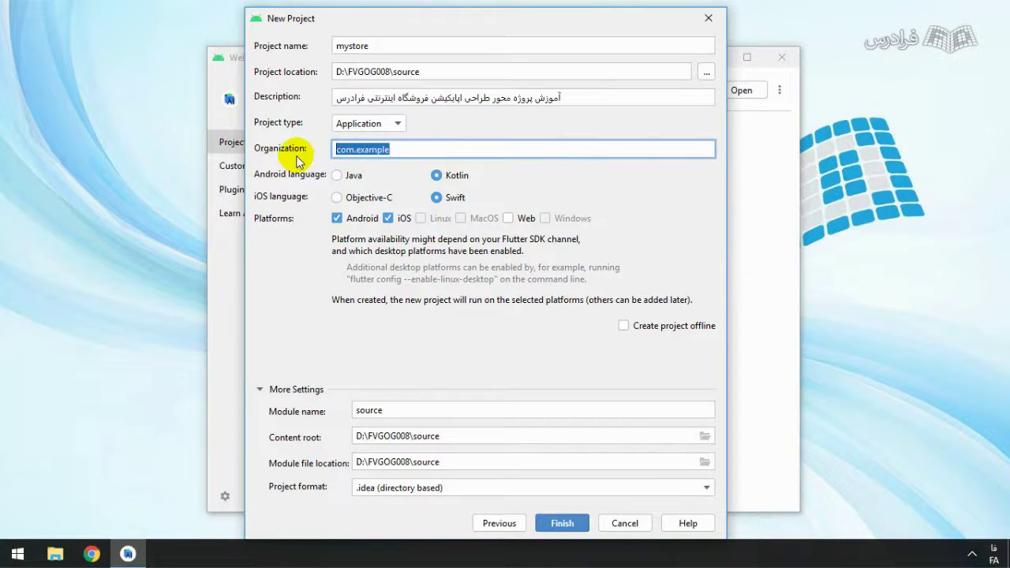
{"action": "key", "text": "BackSpace"}
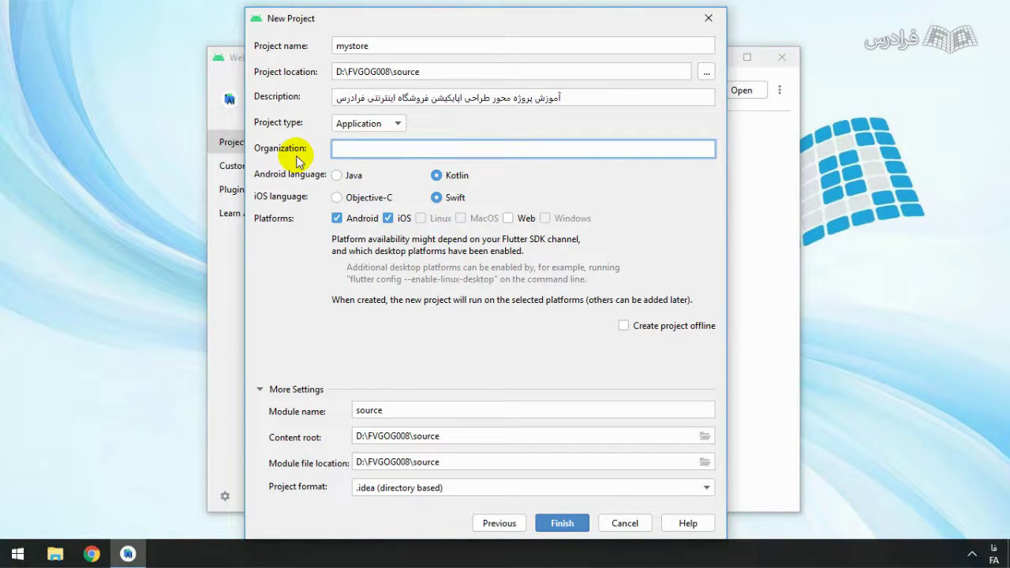
{"action": "key", "text": "alt+shift"}
{"action": "type", "text": "org.fara"}
{"action": "type", "text": "dars.store"}
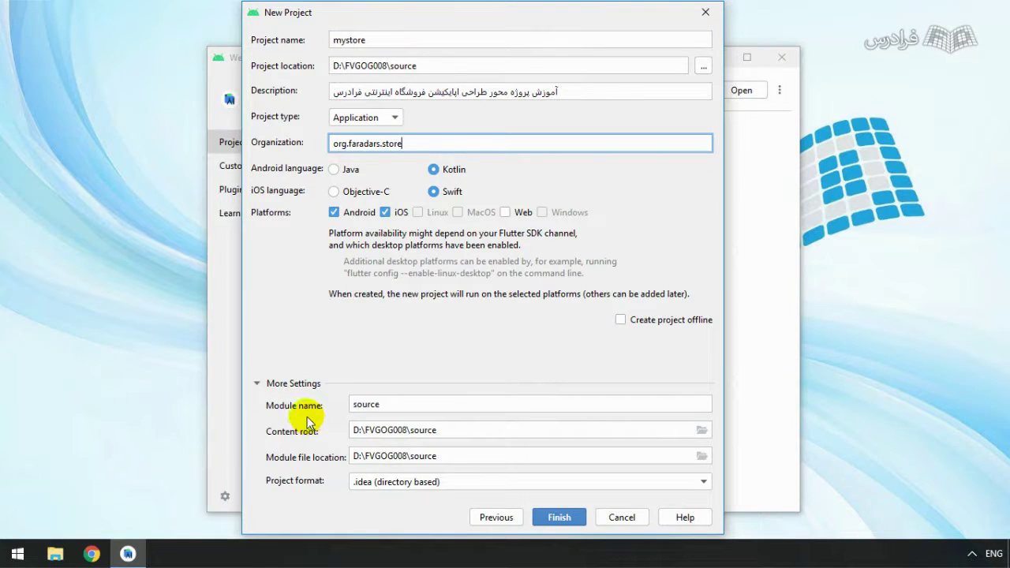
- Set the module name to faradars and create the project
{"action": "left_click_drag", "start_coordinate": [411, 401], "coordinate": [332, 406]}
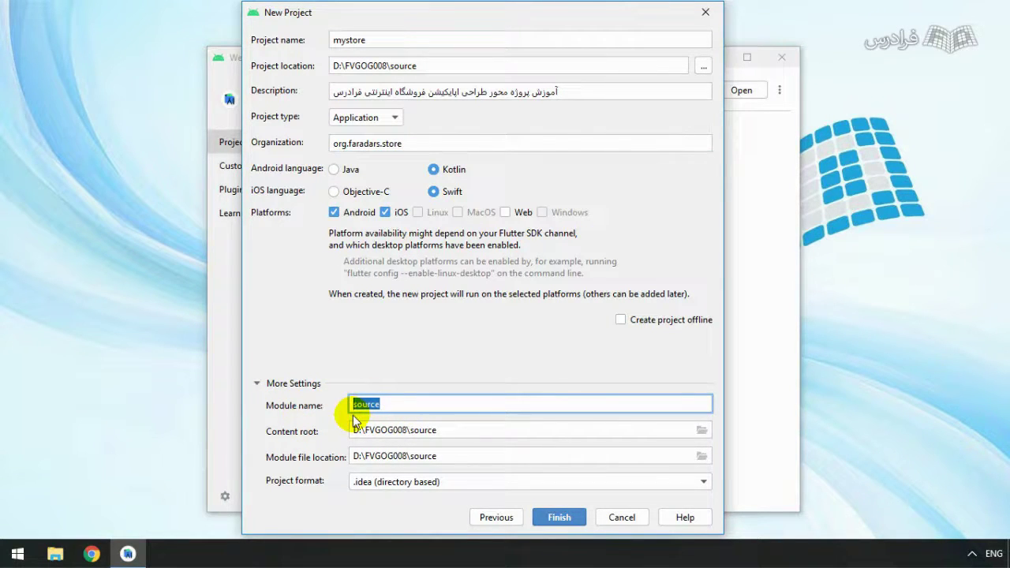
{"action": "type", "text": "faradars"}
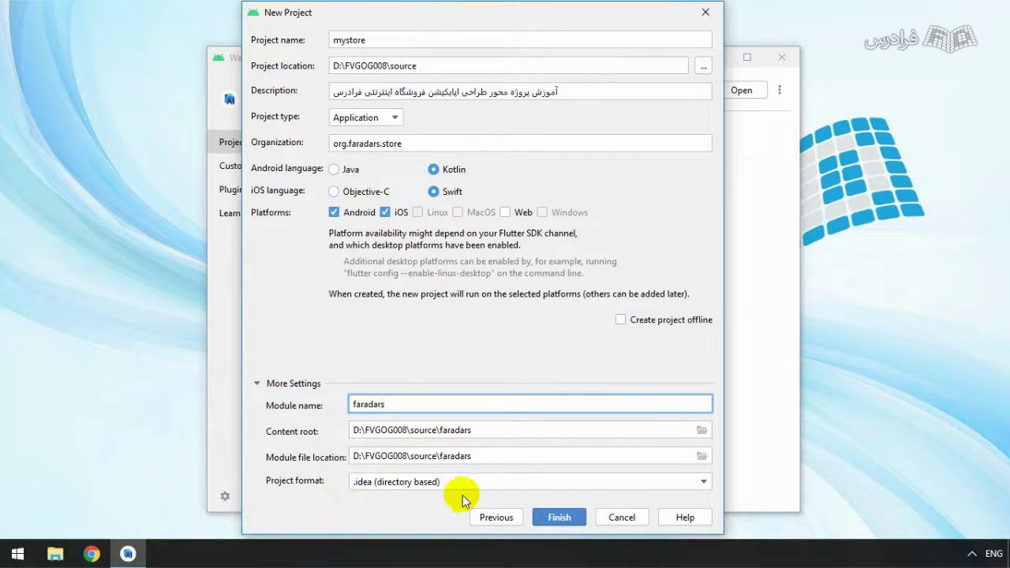
{"action": "left_click", "coordinate": [561, 519]}
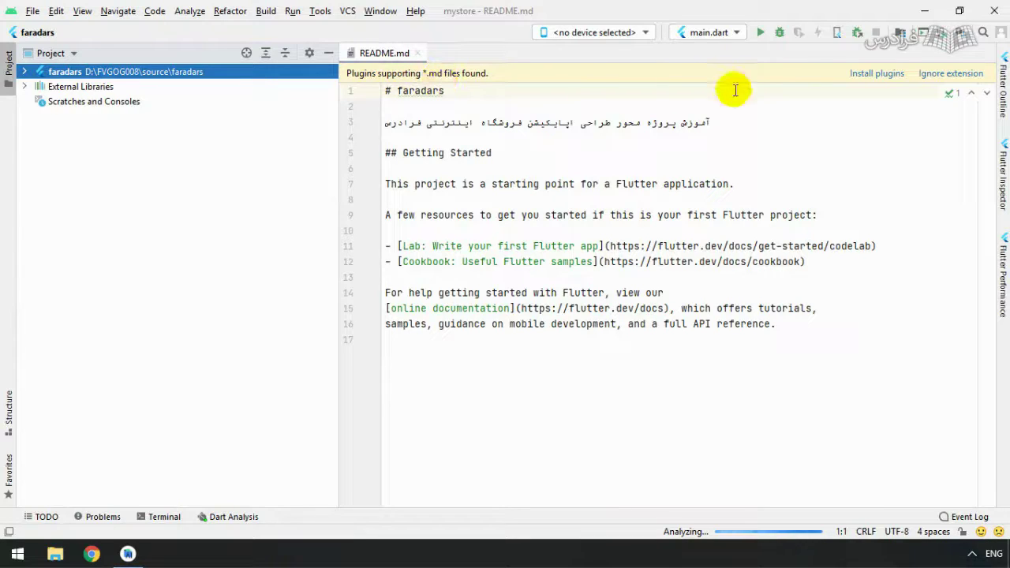
- Install the suggested Markdown plugin for editing the project's README.md file
{"action": "left_click", "coordinate": [886, 77]}
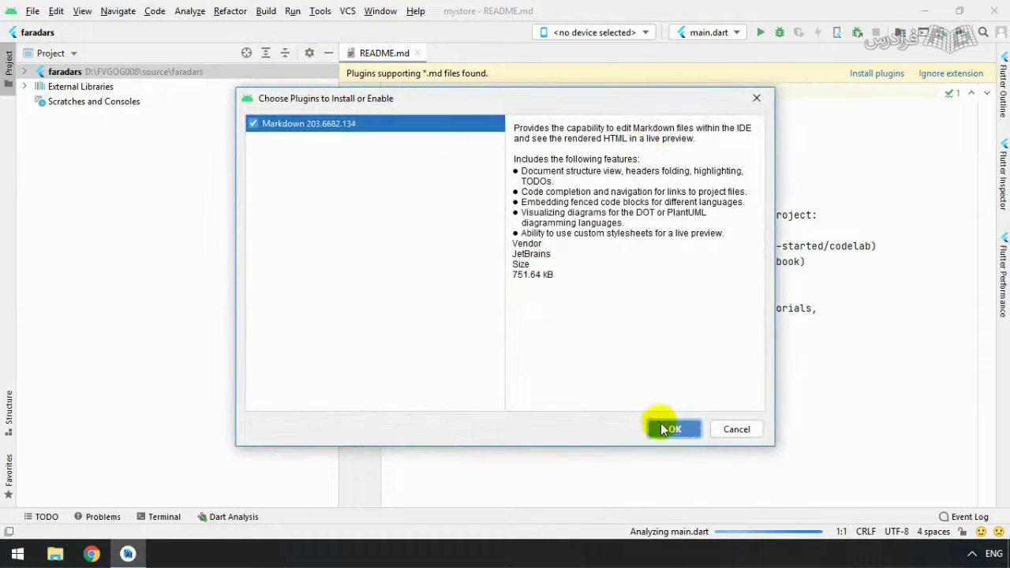
{"action": "left_click", "coordinate": [667, 427]}
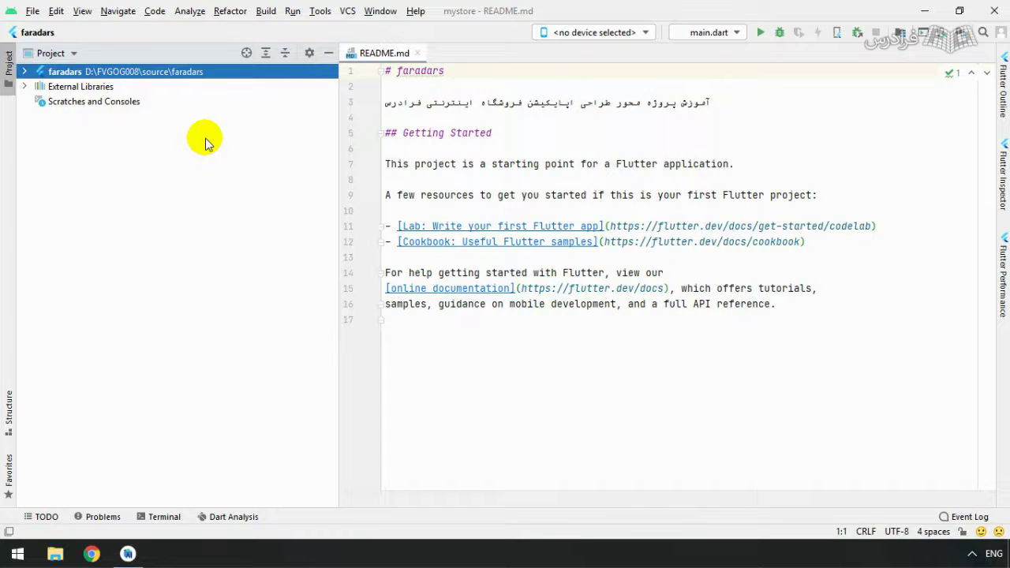
- Set the project SDK to Android API 31 Platform in the project structure settings and apply the change
{"action": "left_click", "coordinate": [32, 11]}
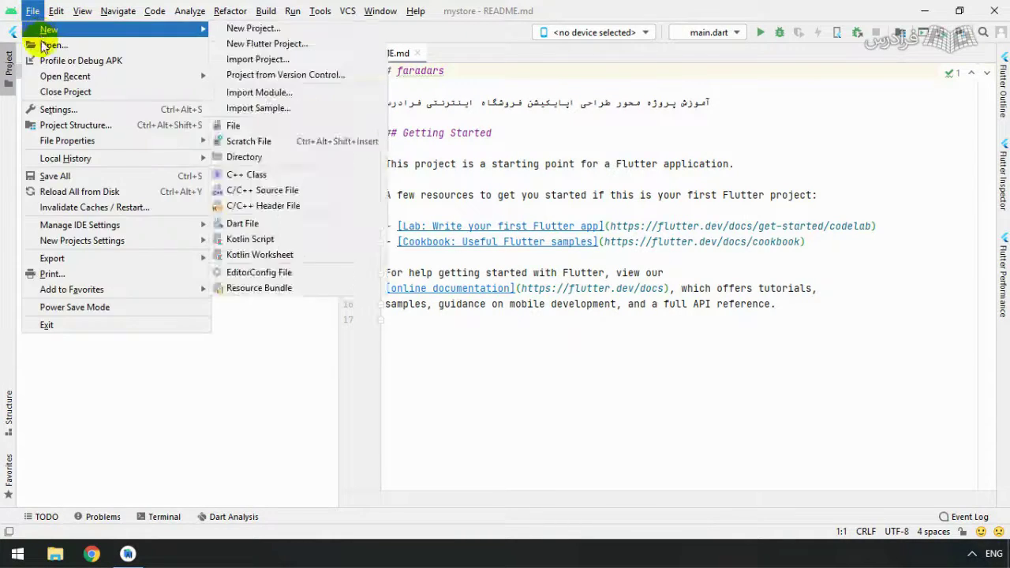
{"action": "left_click", "coordinate": [63, 126]}
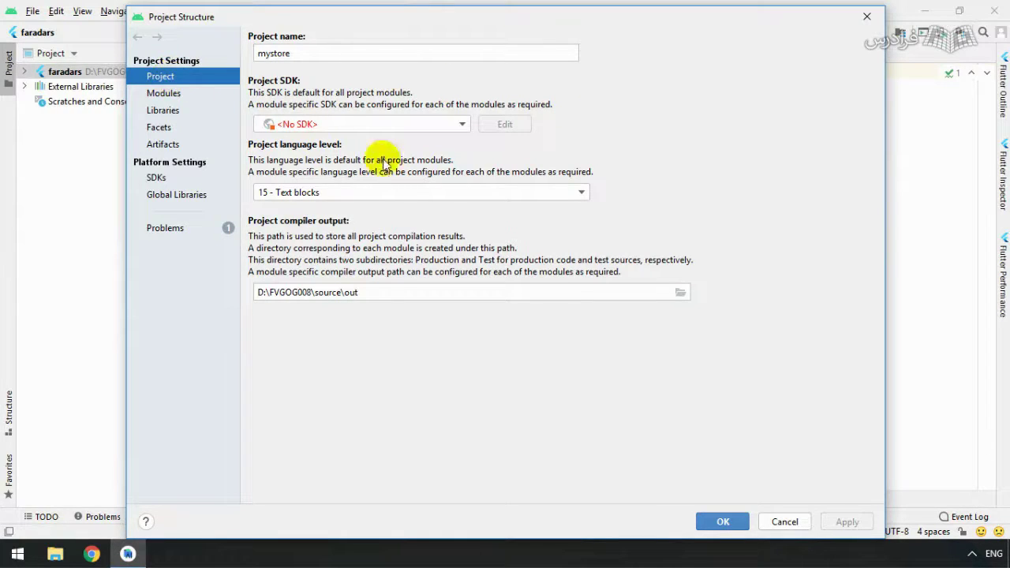
{"action": "left_click", "coordinate": [460, 125]}
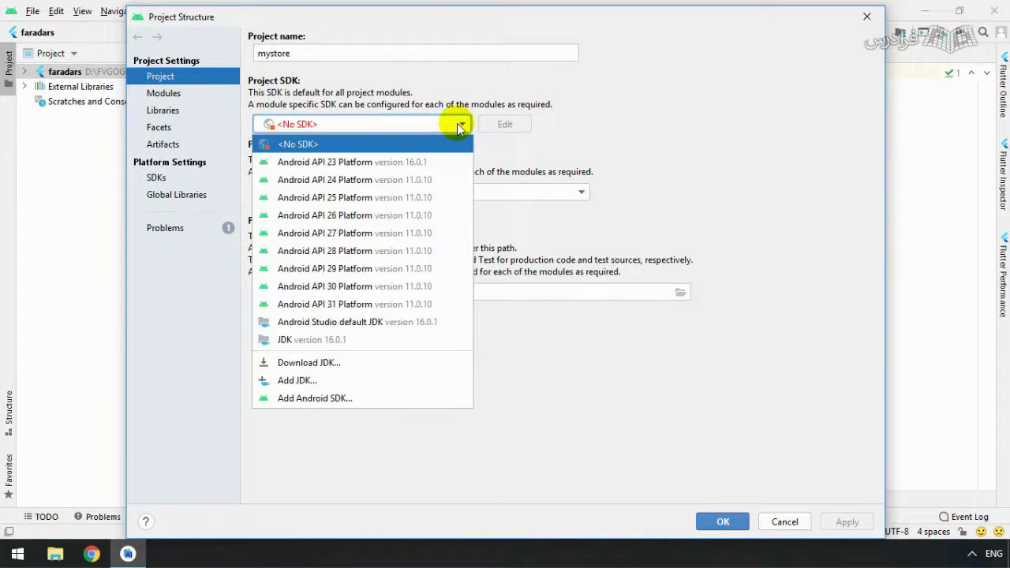
{"action": "left_click", "coordinate": [400, 311]}
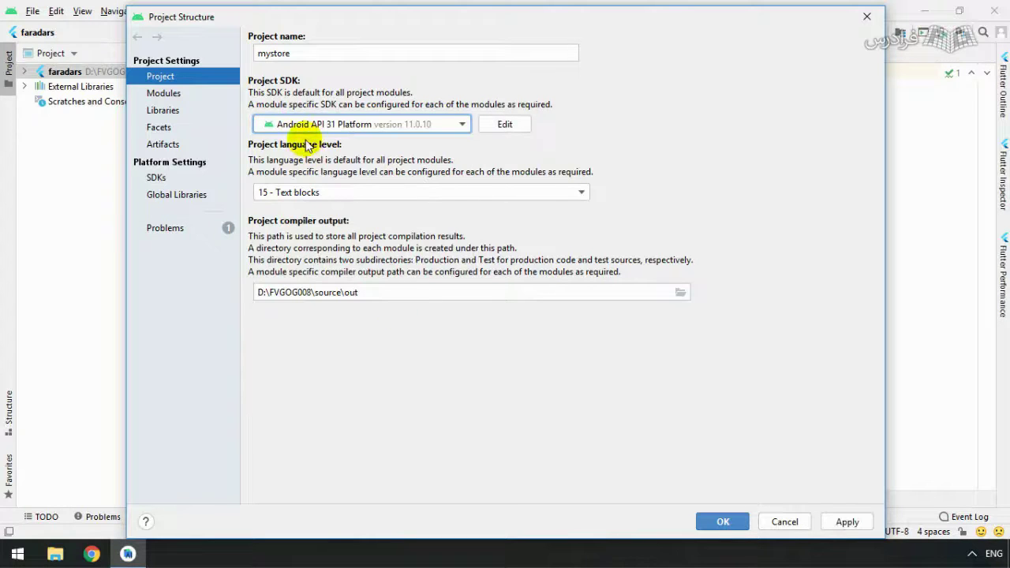
{"action": "left_click", "coordinate": [846, 521]}
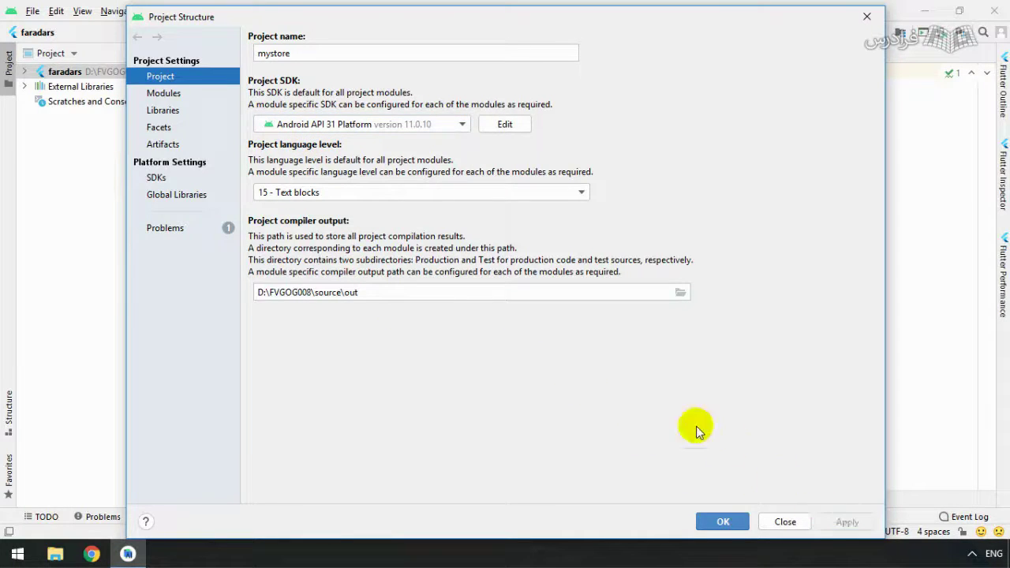